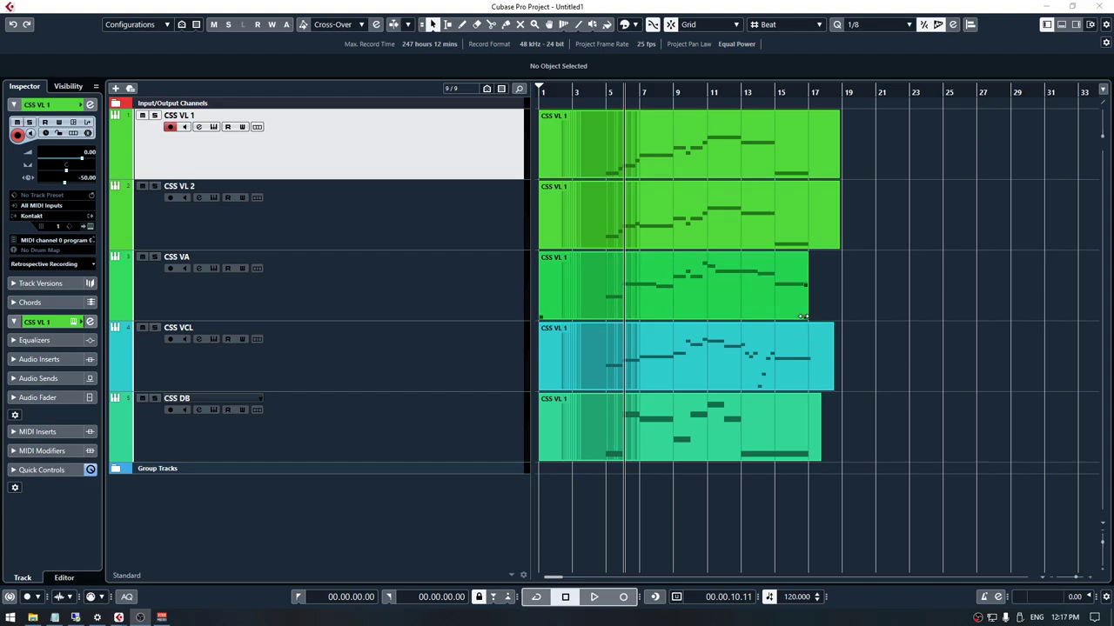
Lengthen the CSS VA and CSS DB parts to about bars 19 and 18, and open Kontakt for CSS VL 1
{"action": "left_click_drag", "start_coordinate": [802, 317], "coordinate": [841, 322]}
{"action": "left_click_drag", "start_coordinate": [816, 432], "coordinate": [832, 432]}
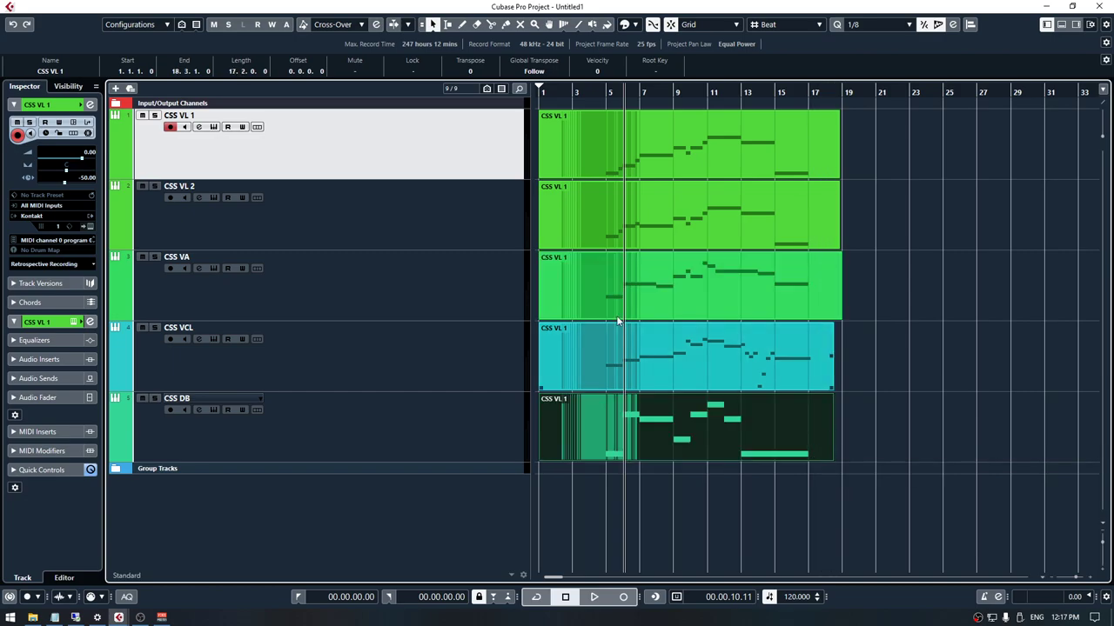
{"action": "left_click", "coordinate": [89, 226]}
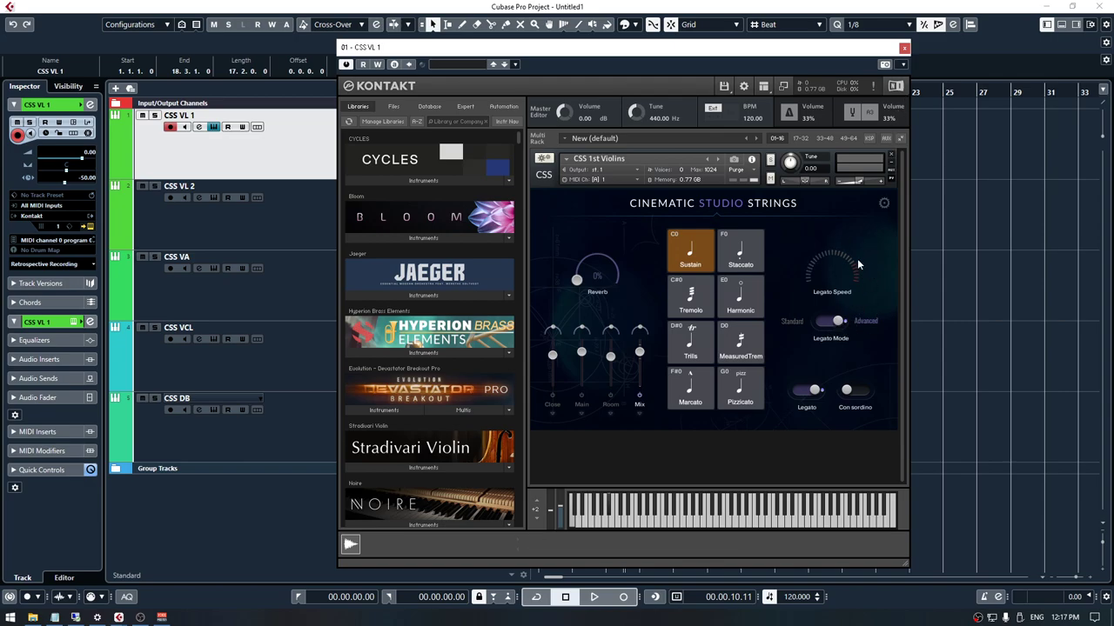
Close the Kontakt instrument window to return to the five string tracks
{"action": "left_click", "coordinate": [902, 50]}
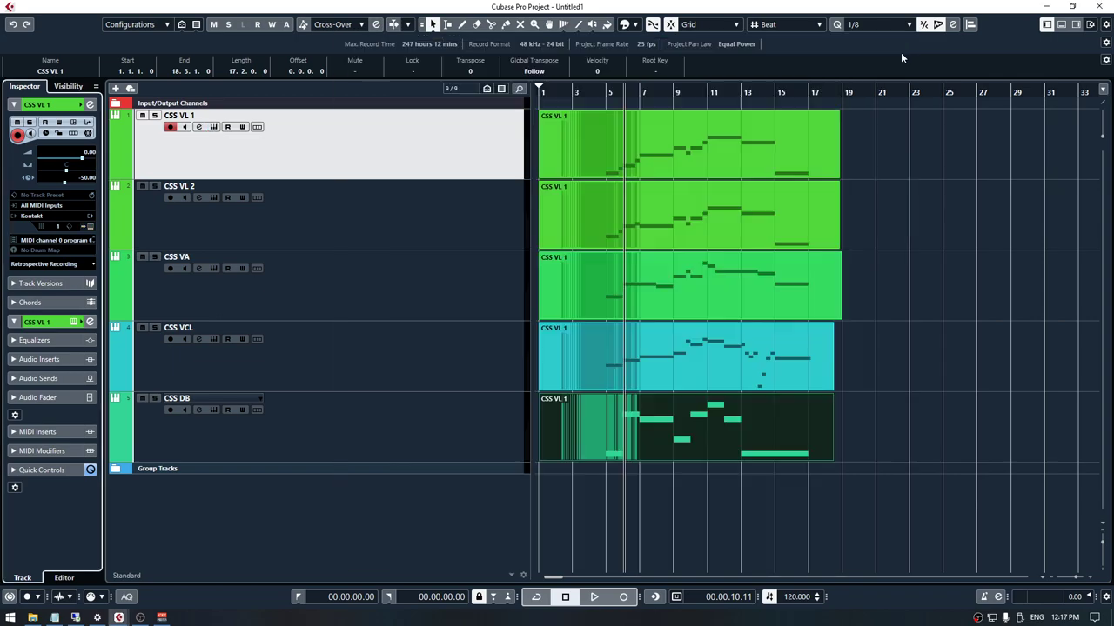
Select all five CSS string parts and open them together in the Key Editor
{"action": "left_click", "coordinate": [738, 145]}
{"action": "mouse_move", "coordinate": [912, 454]}
{"action": "left_mouse_down"}
{"action": "mouse_move", "coordinate": [715, 192]}
{"action": "mouse_move", "coordinate": [722, 166]}
{"action": "left_mouse_up"}
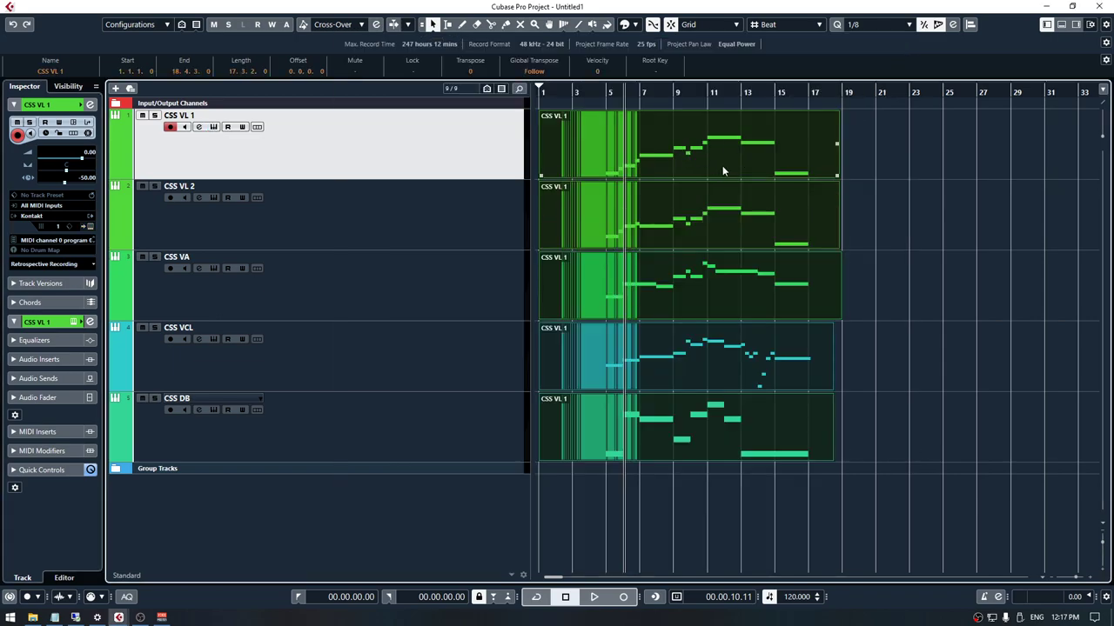
{"action": "double_click", "coordinate": [722, 166]}
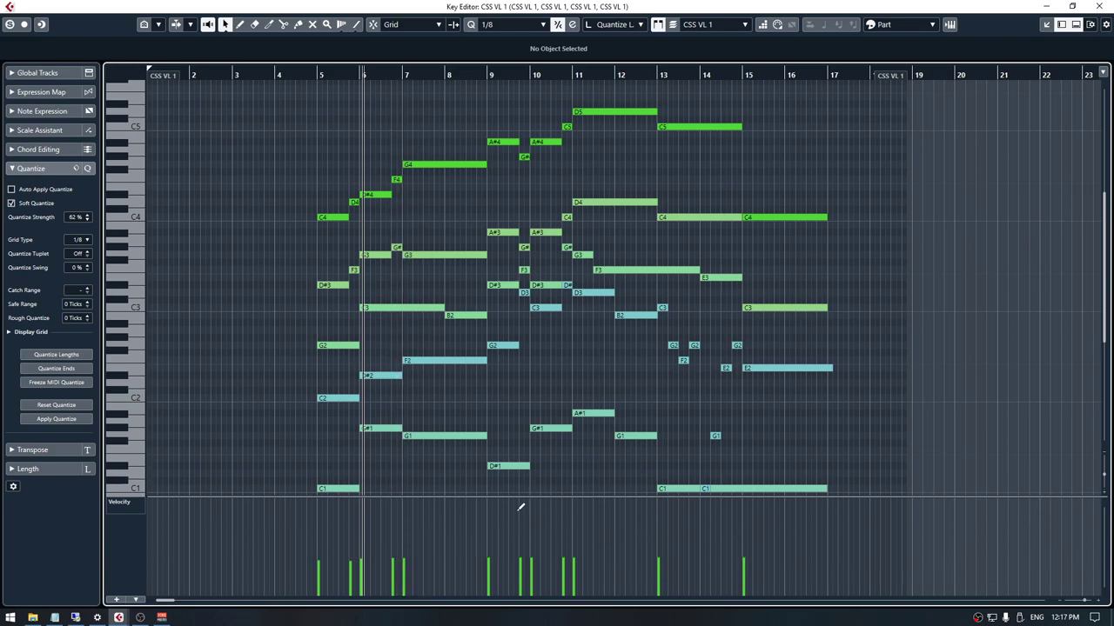
Draw a straight level line in the velocity lane for even note velocities
{"action": "mouse_move", "coordinate": [510, 507]}
{"action": "left_mouse_down"}
{"action": "mouse_move", "coordinate": [558, 549]}
{"action": "mouse_move", "coordinate": [731, 552]}
{"action": "left_mouse_up"}
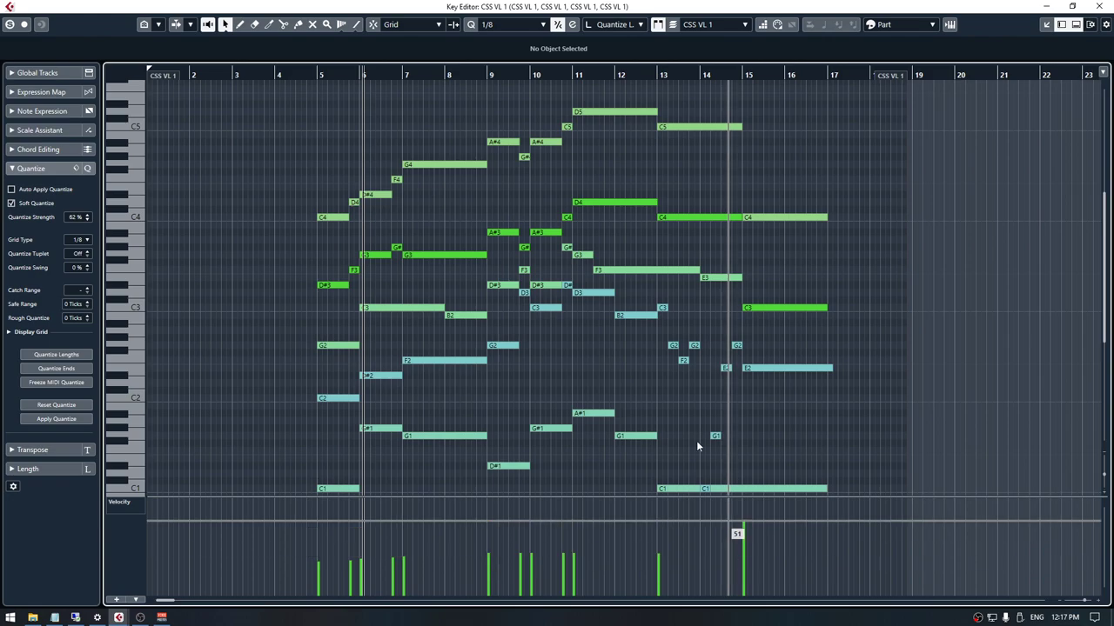
{"action": "left_click", "coordinate": [355, 23]}
{"action": "mouse_move", "coordinate": [315, 553]}
{"action": "left_mouse_down"}
{"action": "mouse_move", "coordinate": [811, 552]}
{"action": "mouse_move", "coordinate": [293, 557]}
{"action": "left_mouse_up"}
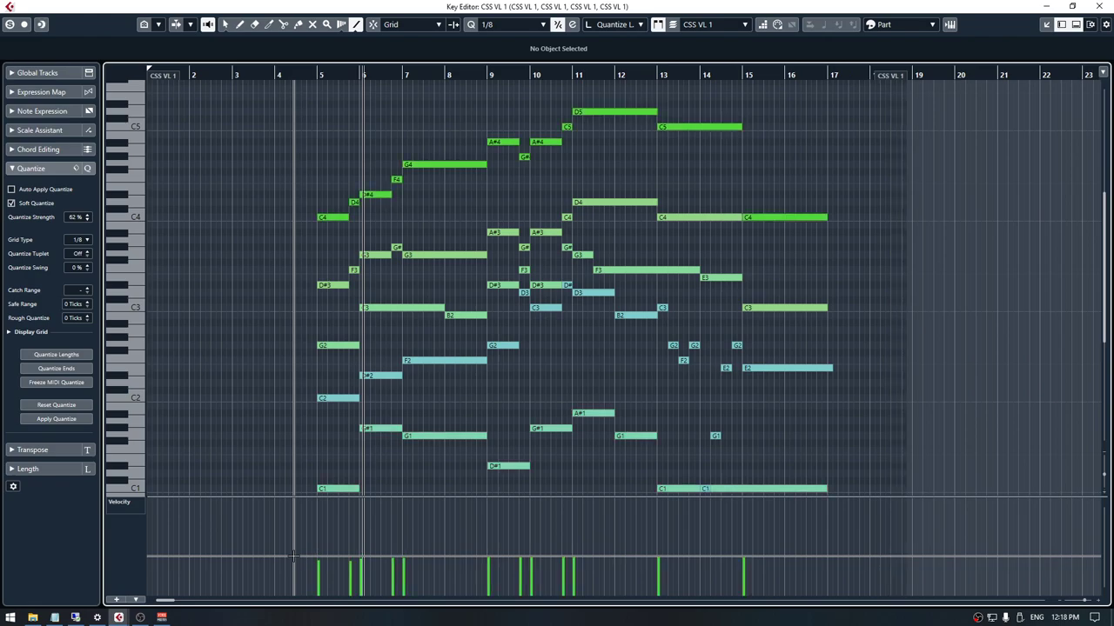
{"action": "left_click_drag", "start_coordinate": [409, 557], "coordinate": [788, 550]}
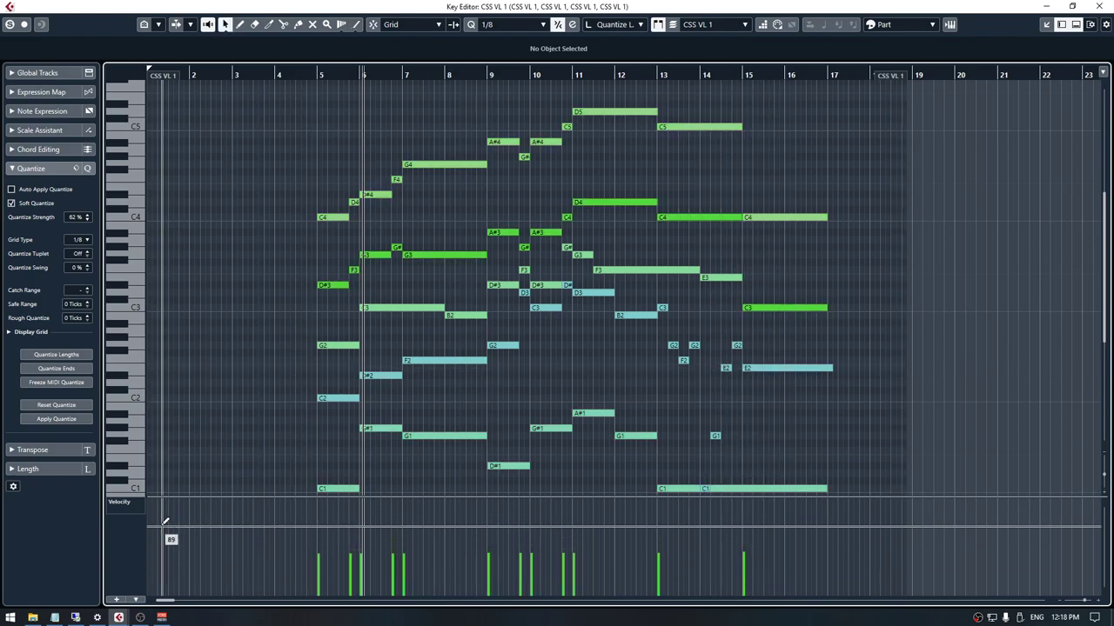
Switch the Key Editor controller lane to Breath (CC 2)
{"action": "left_click", "coordinate": [119, 502]}
{"action": "left_click", "coordinate": [171, 324]}
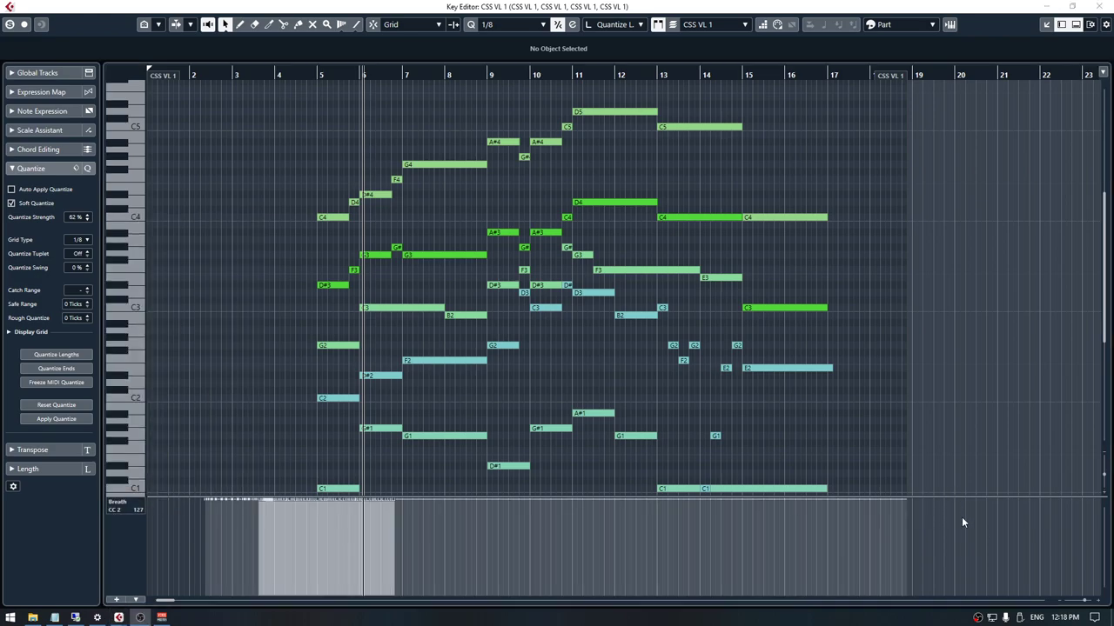
{"action": "left_click", "coordinate": [558, 520]}
Draw Breath CC 2 at the maximum 127 across the string notes to the end
{"action": "key", "text": "8"}
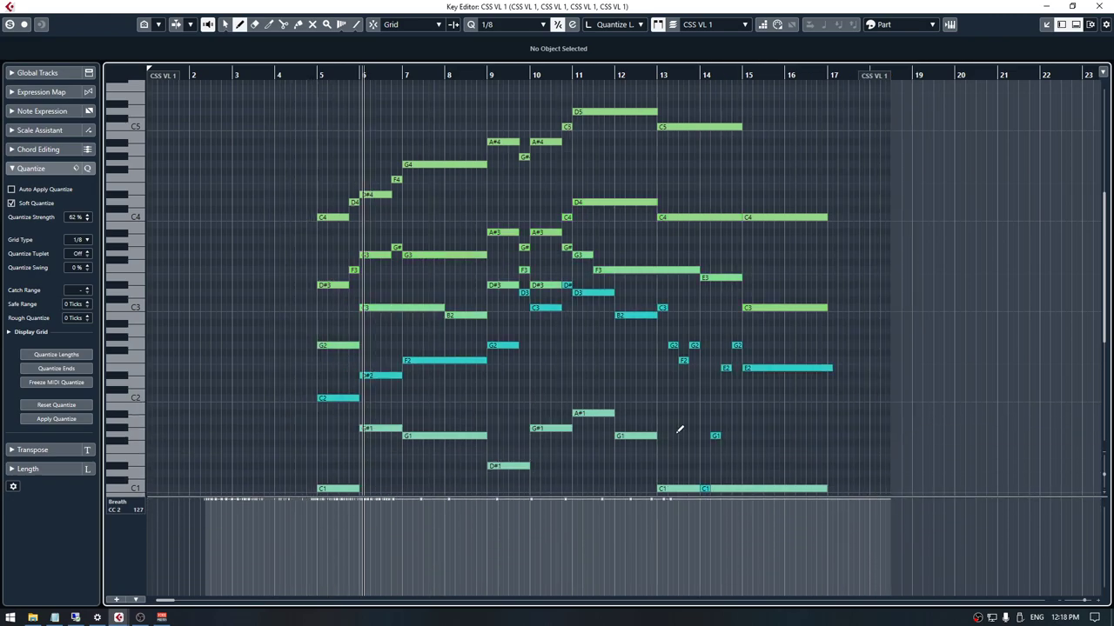
{"action": "left_click_drag", "start_coordinate": [405, 517], "coordinate": [795, 410]}
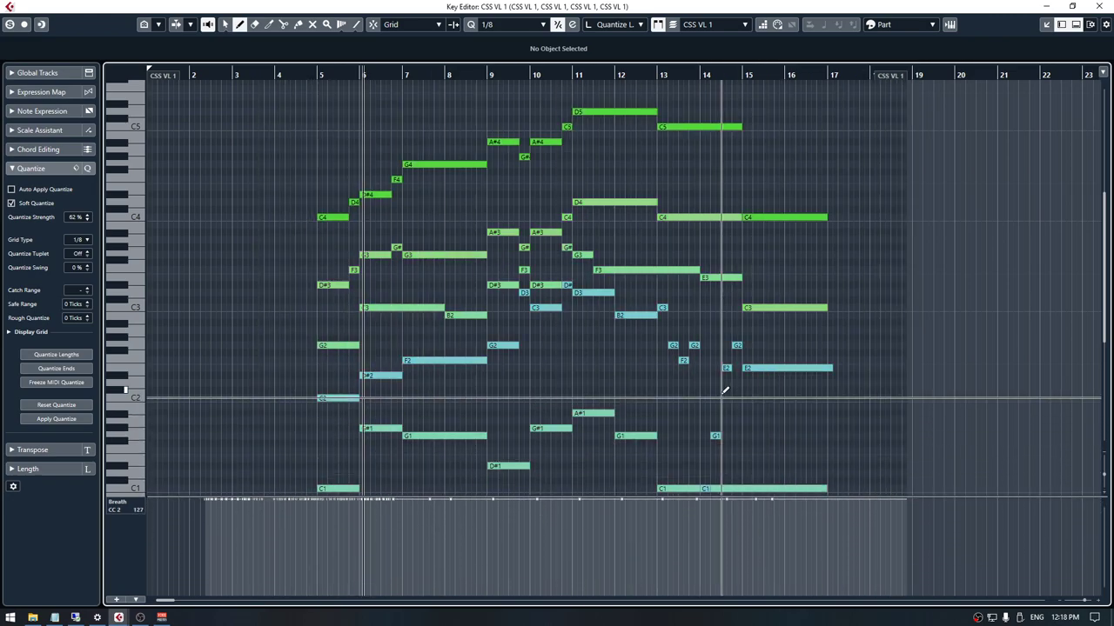
{"action": "left_click_drag", "start_coordinate": [372, 483], "coordinate": [945, 427]}
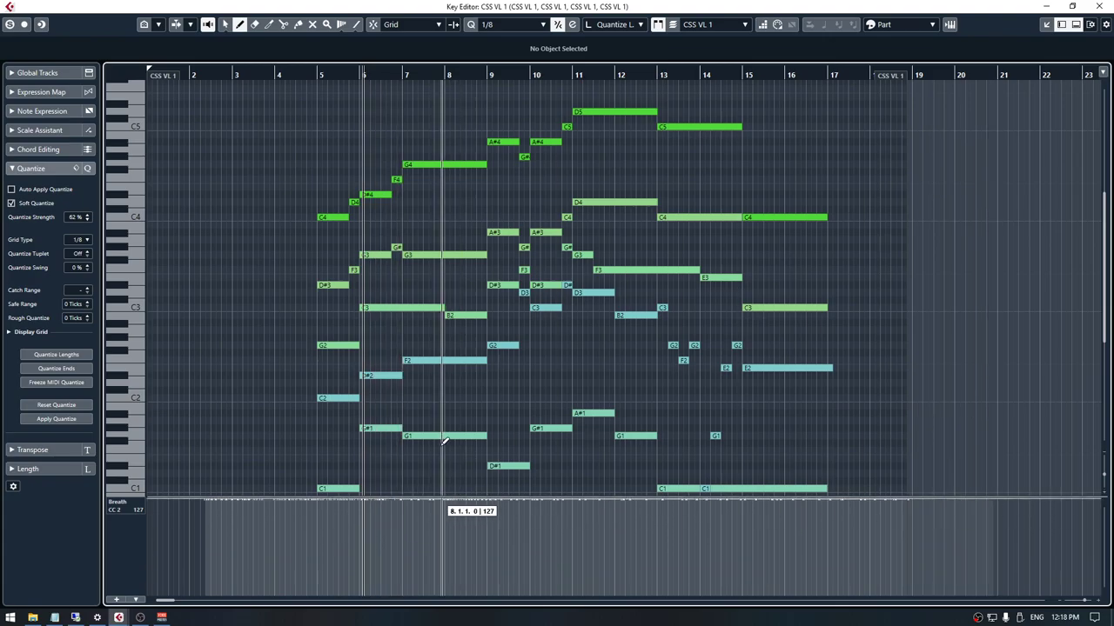
{"action": "key", "text": "1"}
{"action": "scroll", "coordinate": [602, 474], "scroll_direction": "down", "scroll_amount": 3}
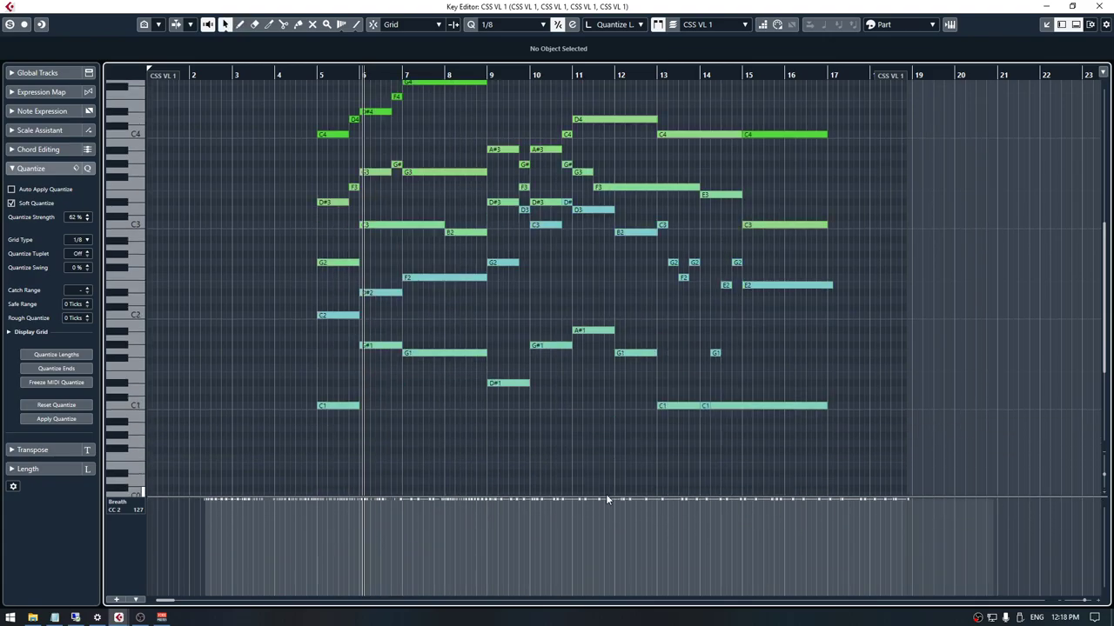
{"action": "left_click_drag", "start_coordinate": [605, 496], "coordinate": [600, 520]}
{"action": "scroll", "coordinate": [586, 485], "scroll_direction": "up", "scroll_amount": 3}
Select the later notes in bars 6–17, leaving the bar-5 chord out
{"action": "key", "text": "h"}
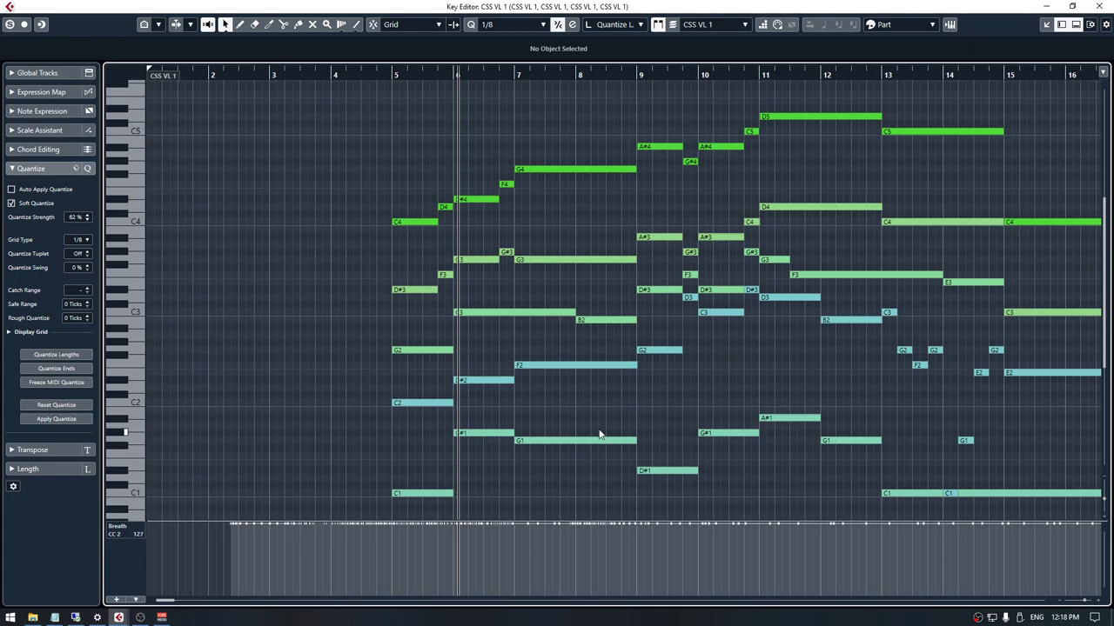
{"action": "key", "text": "h"}
{"action": "left_click_drag", "start_coordinate": [579, 168], "coordinate": [760, 300]}
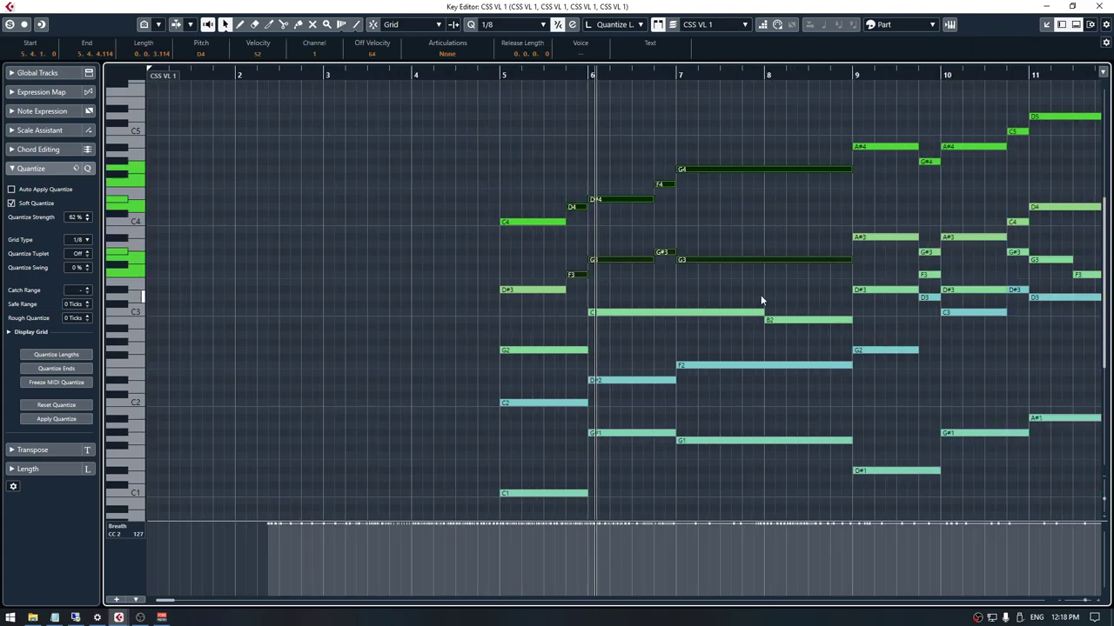
{"action": "left_click_drag", "start_coordinate": [690, 344], "coordinate": [866, 474]}
{"action": "key", "text": "g"}
{"action": "key", "text": "g"}
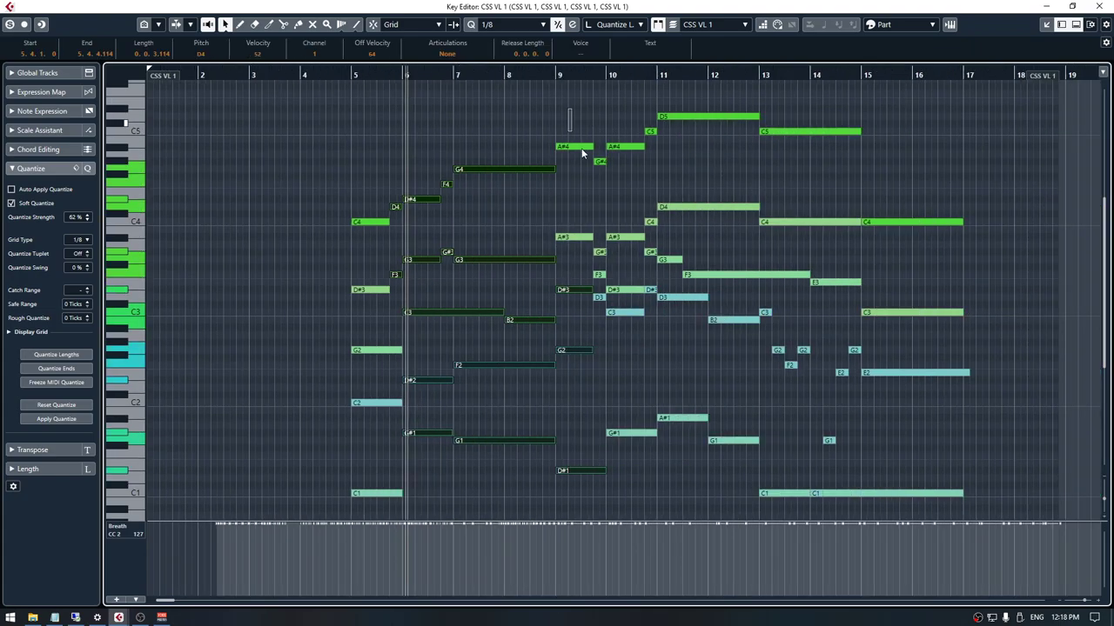
{"action": "left_click_drag", "start_coordinate": [567, 108], "coordinate": [925, 507]}
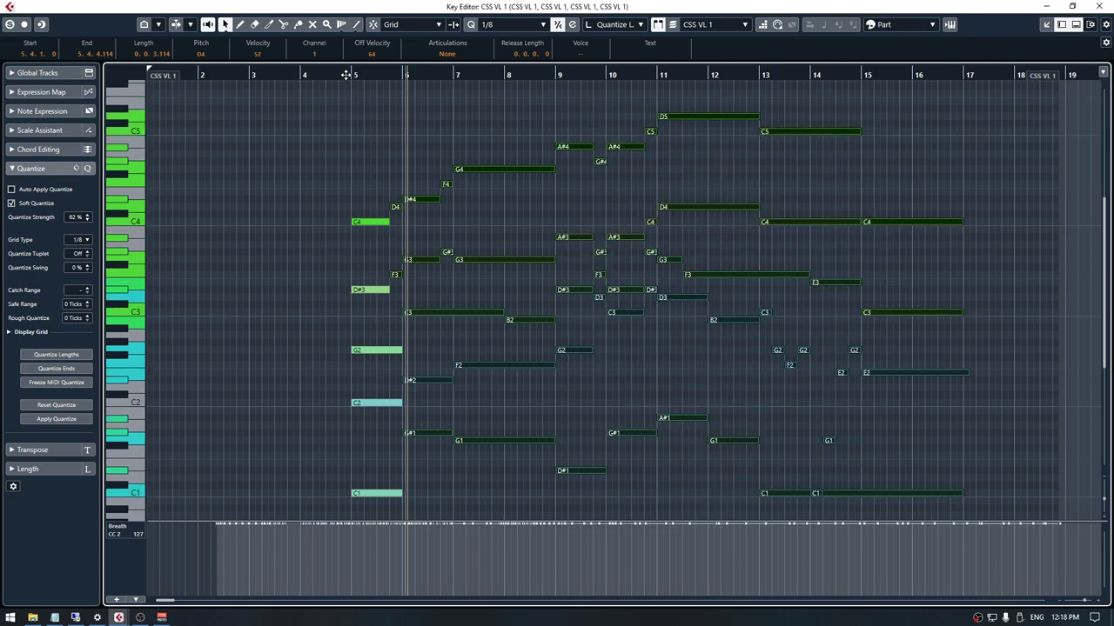
Shift the selected later notes slightly earlier so they sit ahead of the beat
{"action": "double_click", "coordinate": [345, 74]}
{"action": "key", "text": "h"}
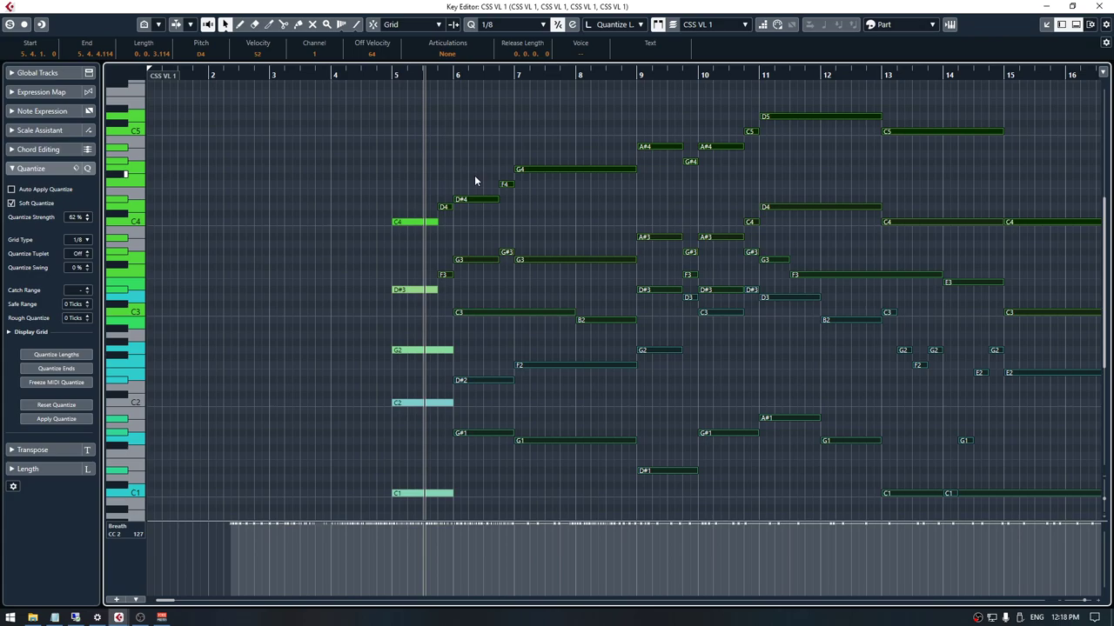
{"action": "key", "text": "h"}
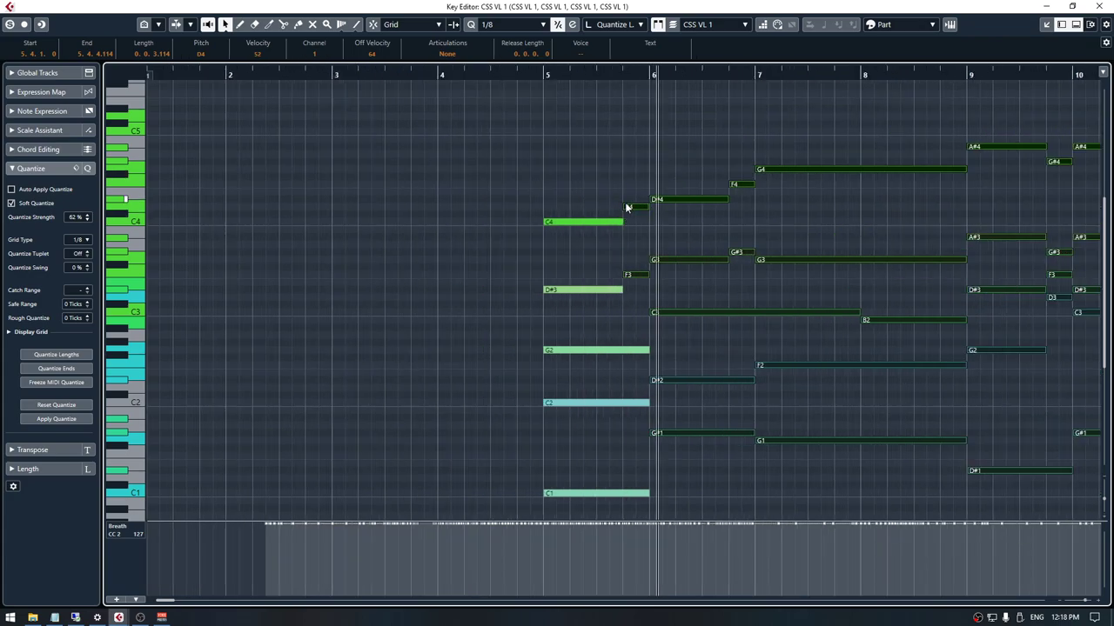
{"action": "left_click_drag", "start_coordinate": [625, 206], "coordinate": [613, 208]}
{"action": "key", "text": "h"}
{"action": "key", "text": "h"}
{"action": "key", "text": "h"}
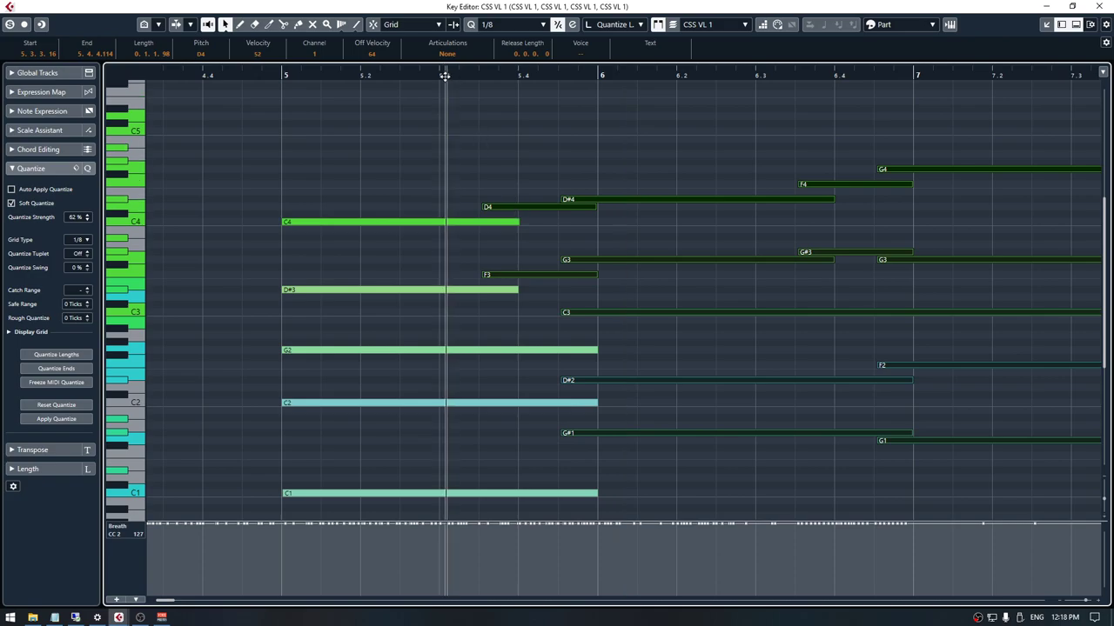
Play back from just after bar 5 to check the new note timing
{"action": "left_click_drag", "start_coordinate": [445, 75], "coordinate": [427, 75]}
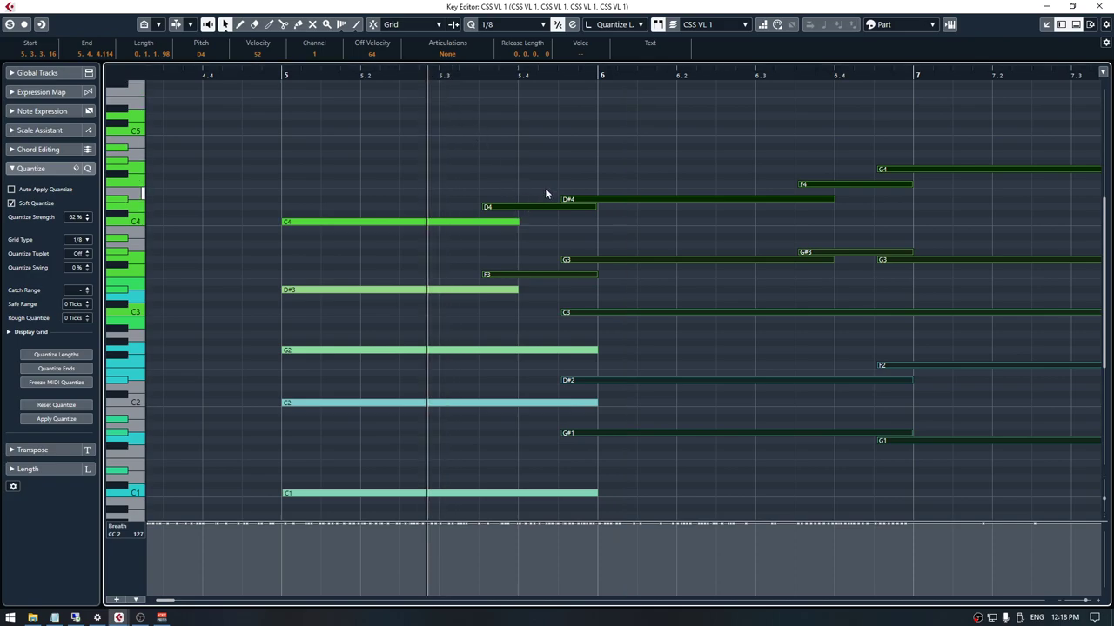
{"action": "key", "text": "space"}
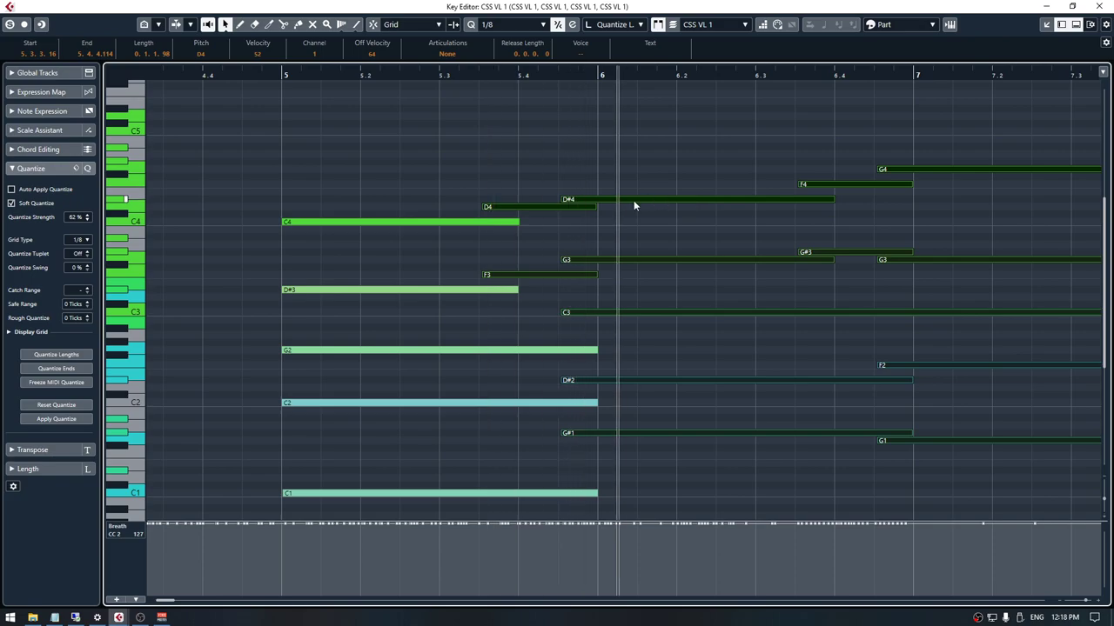
{"action": "key", "text": "g"}
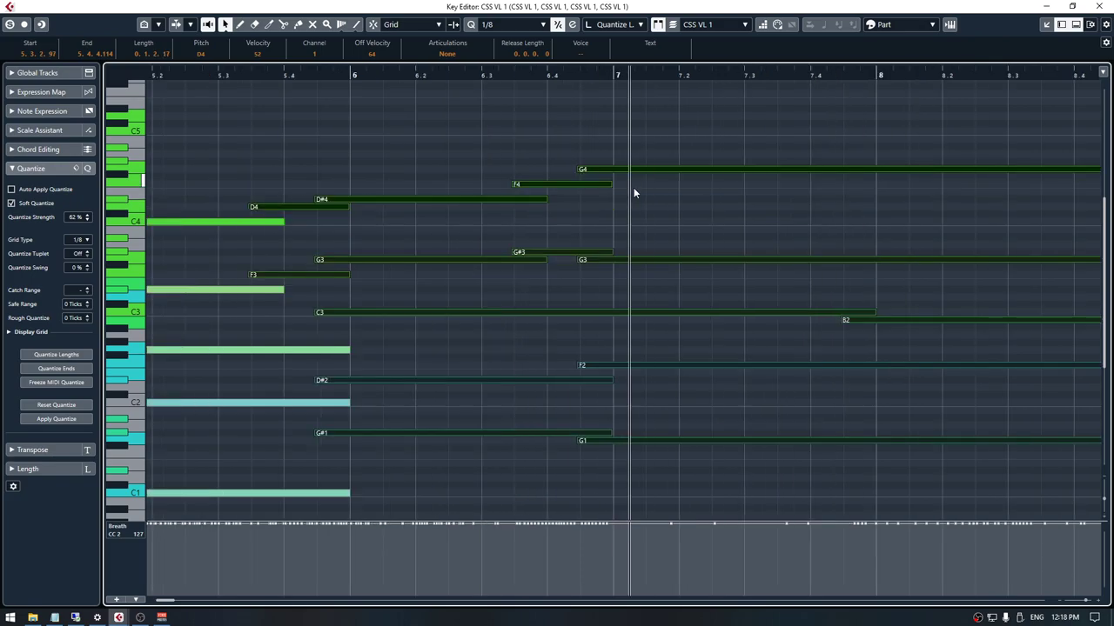
{"action": "key", "text": "g"}
{"action": "key", "text": "g"}
{"action": "key", "text": "g"}
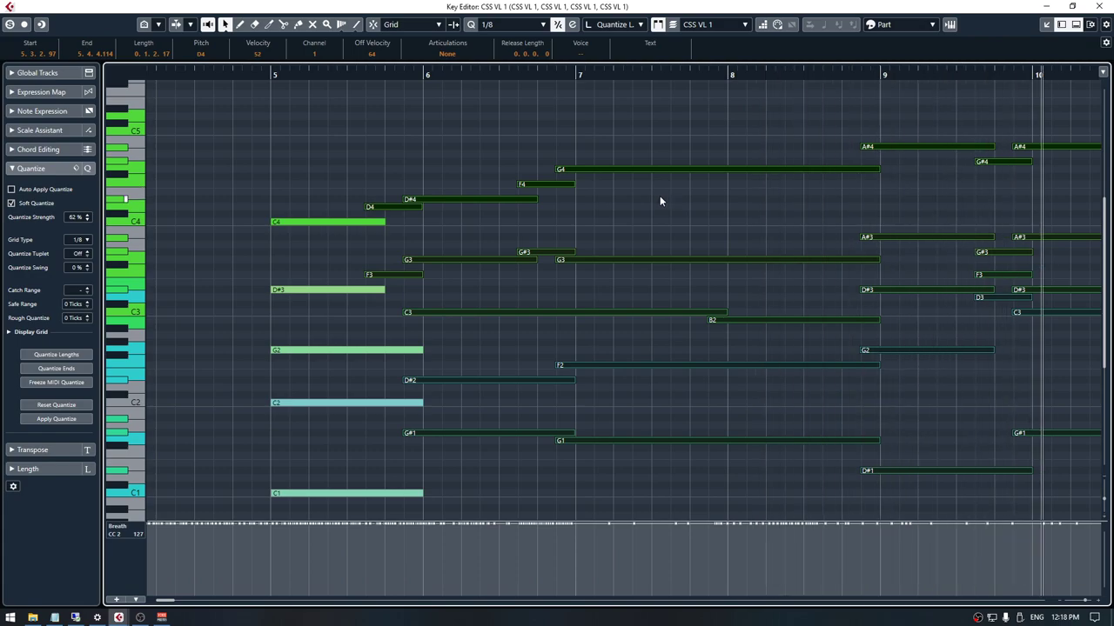
{"action": "key", "text": "g"}
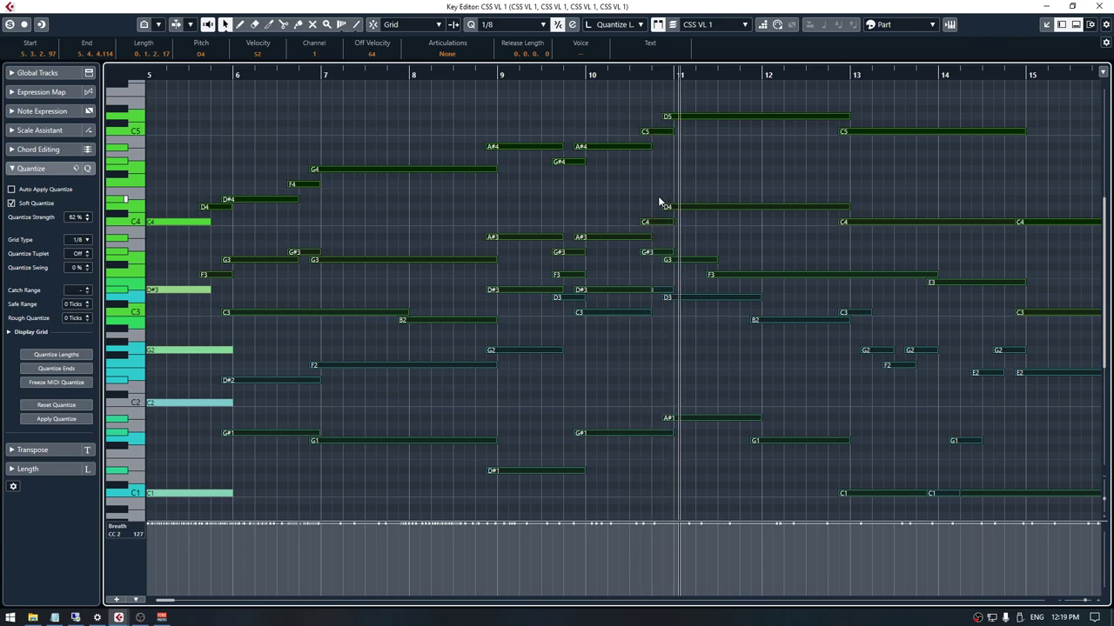
{"action": "scroll", "coordinate": [528, 319], "scroll_direction": "down", "scroll_amount": 5, "text": "ctrl"}
{"action": "scroll", "coordinate": [512, 374], "scroll_direction": "down", "scroll_amount": 3}
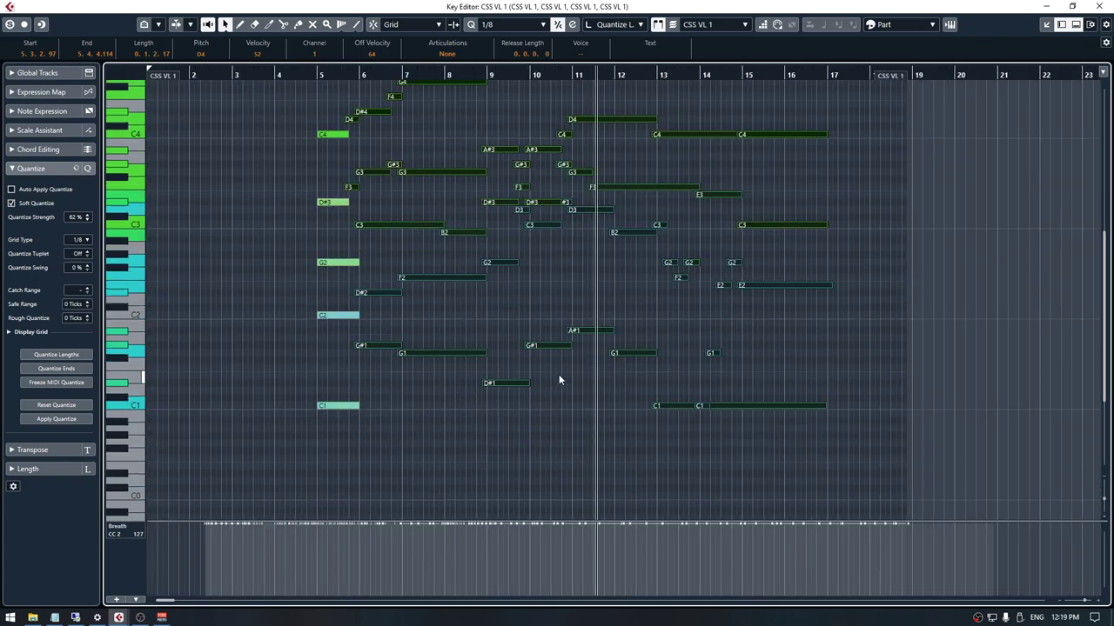
{"action": "scroll", "coordinate": [559, 370], "scroll_direction": "up", "scroll_amount": 3}
Draw a wavy Modulation (CC1) curve over bars 5–17 climbing to maximum, then select it
{"action": "left_click_drag", "start_coordinate": [521, 523], "coordinate": [526, 506]}
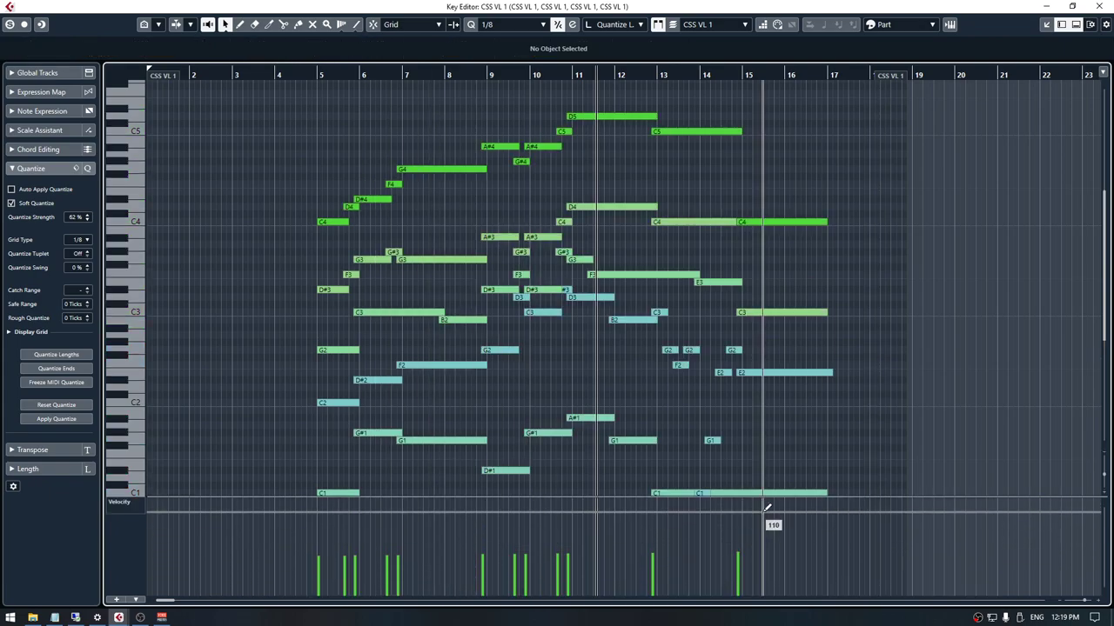
{"action": "key", "text": "8"}
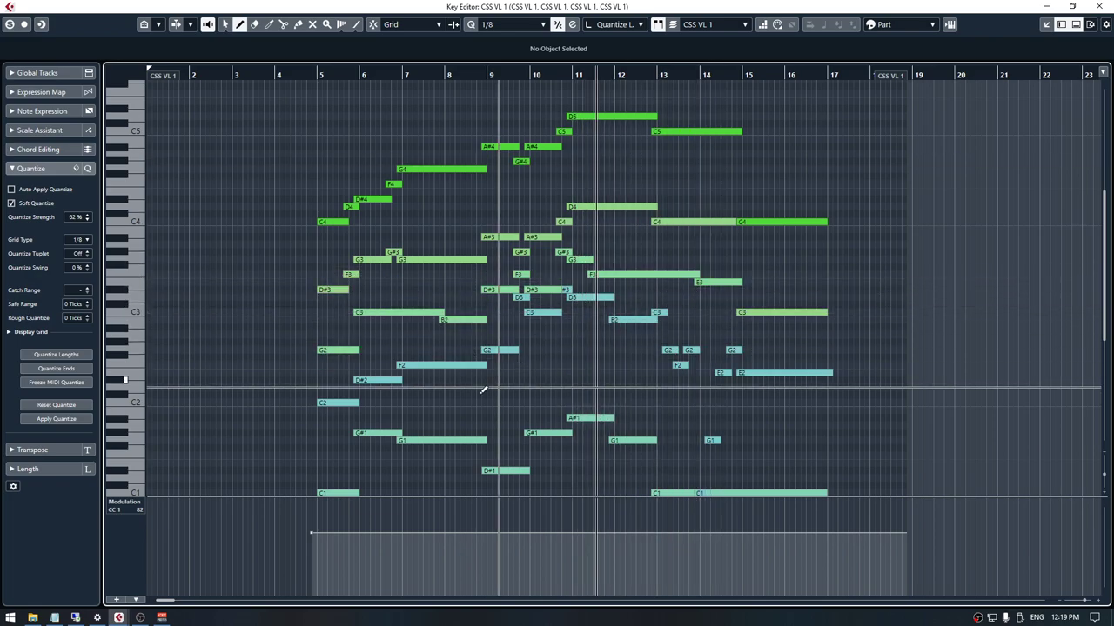
{"action": "mouse_move", "coordinate": [314, 562]}
{"action": "left_mouse_down"}
{"action": "mouse_move", "coordinate": [306, 574]}
{"action": "mouse_move", "coordinate": [341, 574]}
{"action": "mouse_move", "coordinate": [398, 530]}
{"action": "mouse_move", "coordinate": [457, 562]}
{"action": "mouse_move", "coordinate": [489, 534]}
{"action": "mouse_move", "coordinate": [533, 550]}
{"action": "mouse_move", "coordinate": [568, 514]}
{"action": "mouse_move", "coordinate": [625, 564]}
{"action": "mouse_move", "coordinate": [656, 549]}
{"action": "mouse_move", "coordinate": [705, 574]}
{"action": "mouse_move", "coordinate": [741, 544]}
{"action": "mouse_move", "coordinate": [779, 576]}
{"action": "mouse_move", "coordinate": [870, 499]}
{"action": "left_mouse_up"}
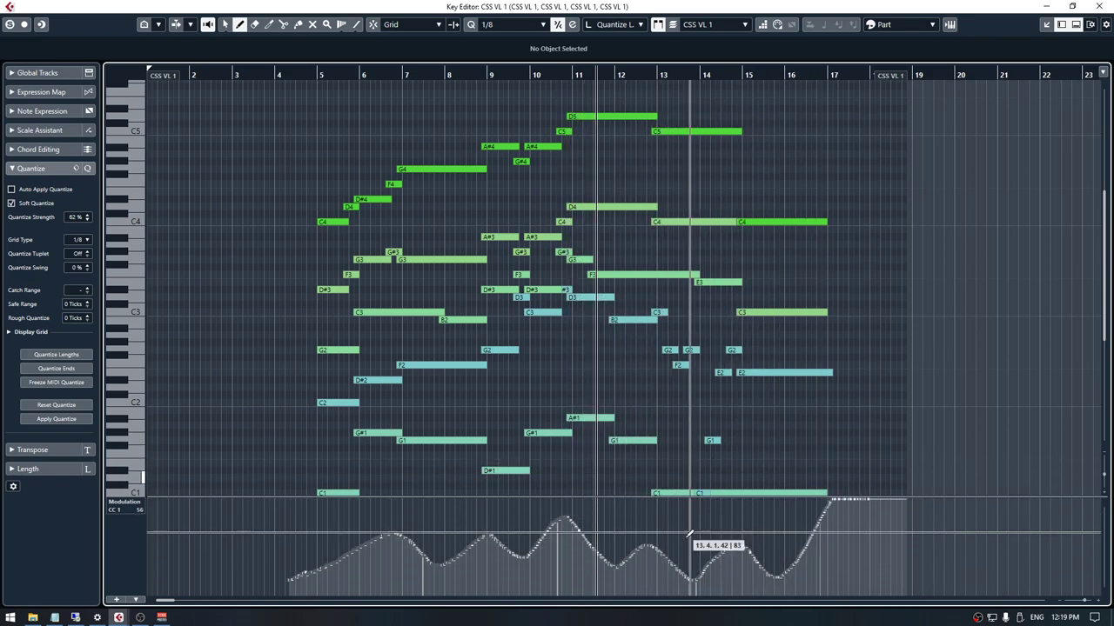
{"action": "key", "text": "1"}
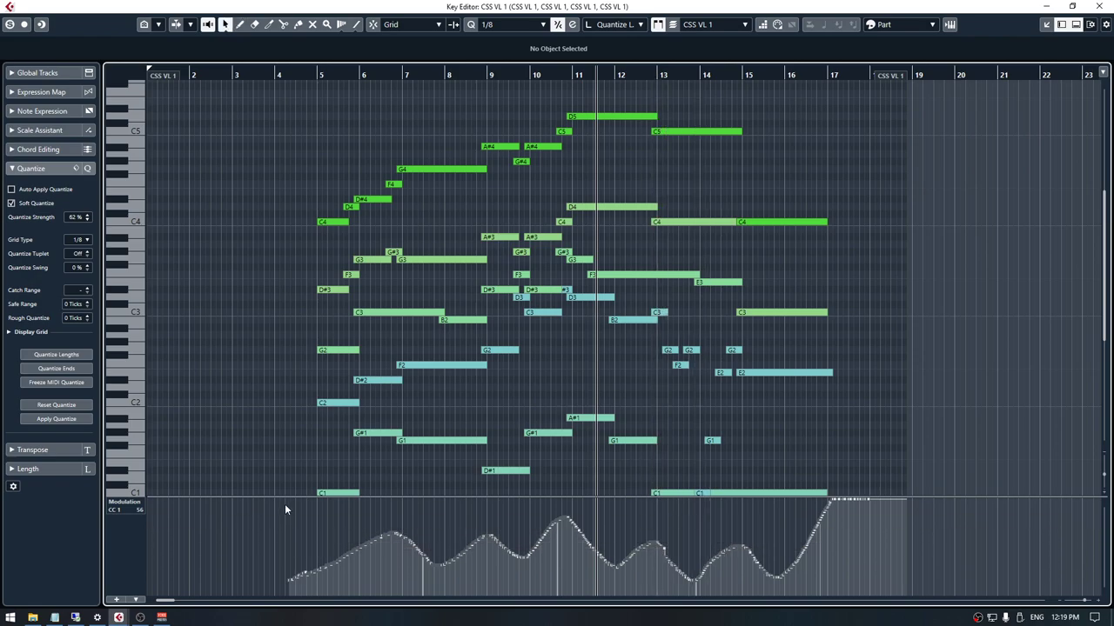
{"action": "mouse_move", "coordinate": [315, 500]}
{"action": "left_mouse_down"}
{"action": "mouse_move", "coordinate": [487, 546]}
{"action": "mouse_move", "coordinate": [870, 595]}
{"action": "left_mouse_up"}
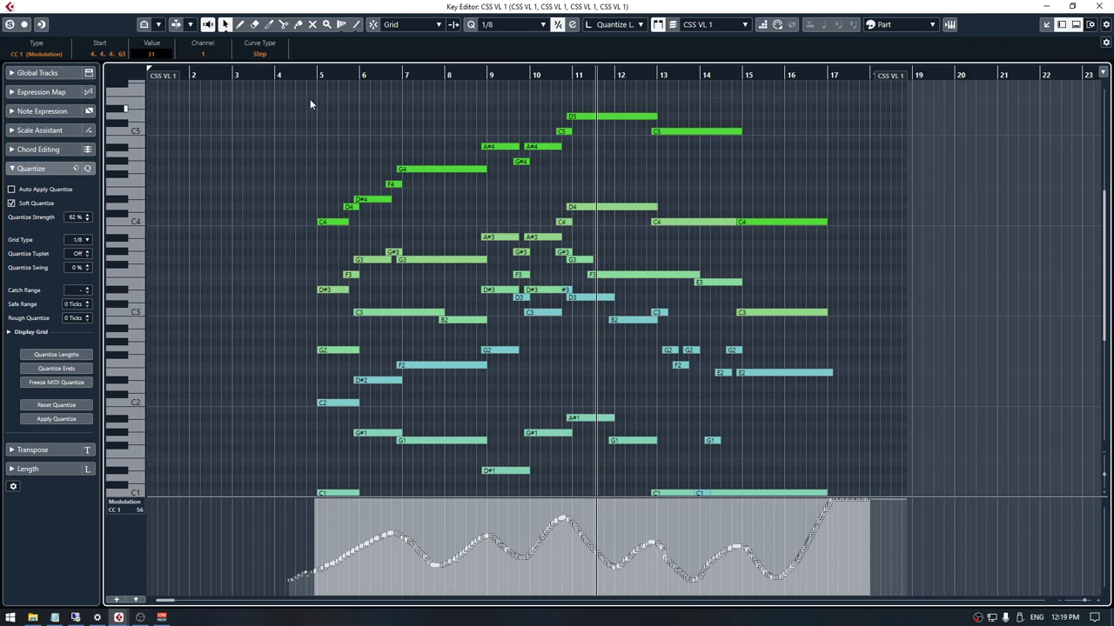
{"action": "left_click_drag", "start_coordinate": [311, 75], "coordinate": [297, 75]}
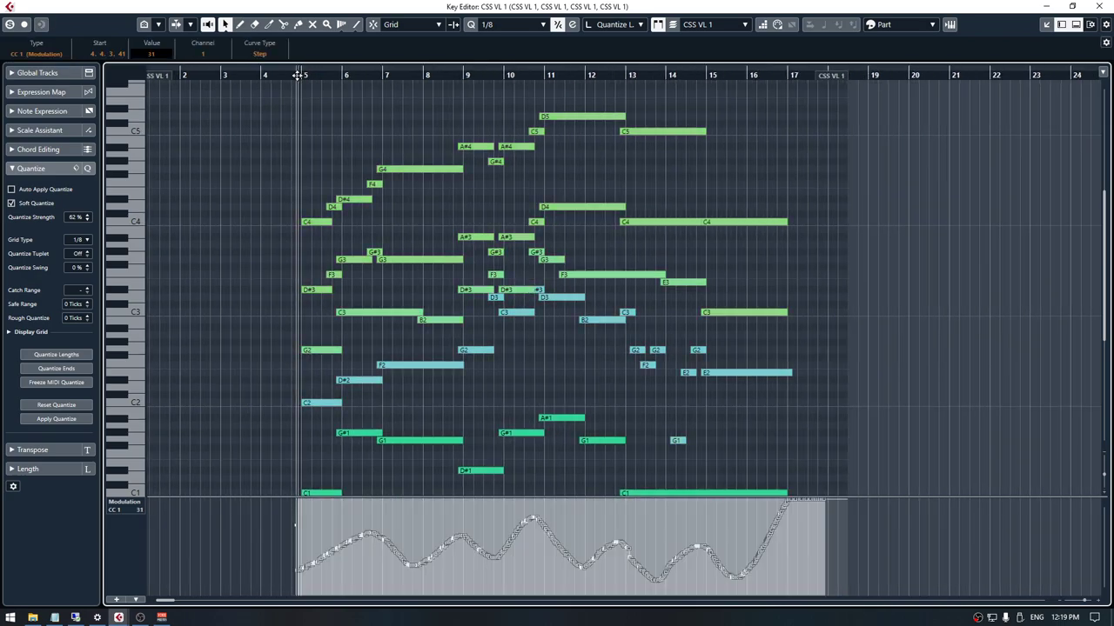
{"action": "key", "text": "space"}
{"action": "left_click", "coordinate": [347, 126]}
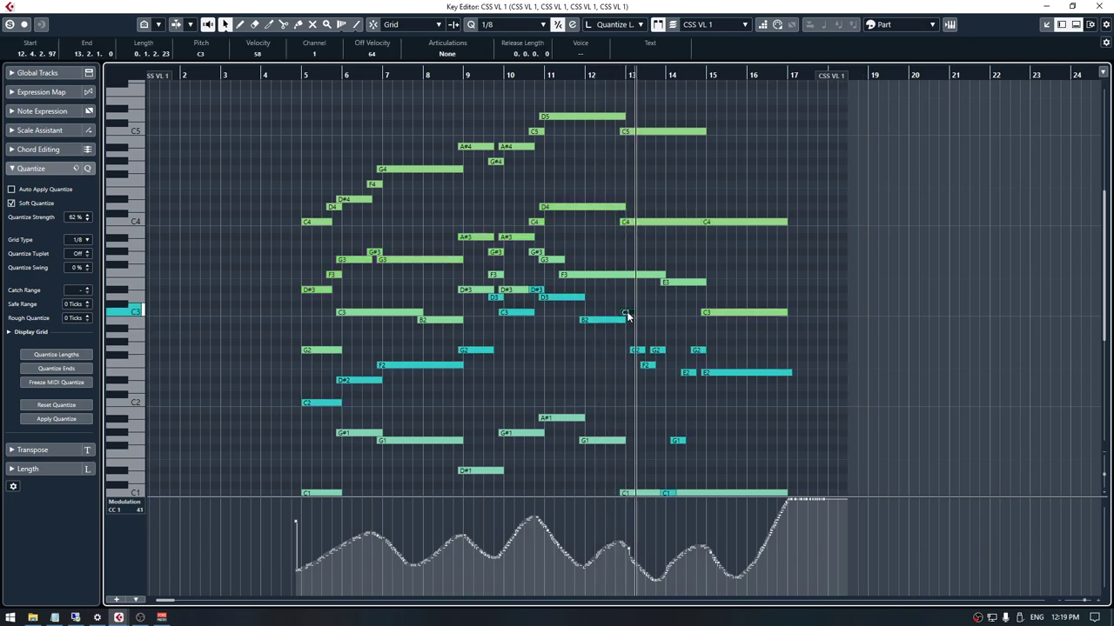
Redraw the CC1 curve higher around bars 13–14 and play back from bar 5
{"action": "key", "text": "8"}
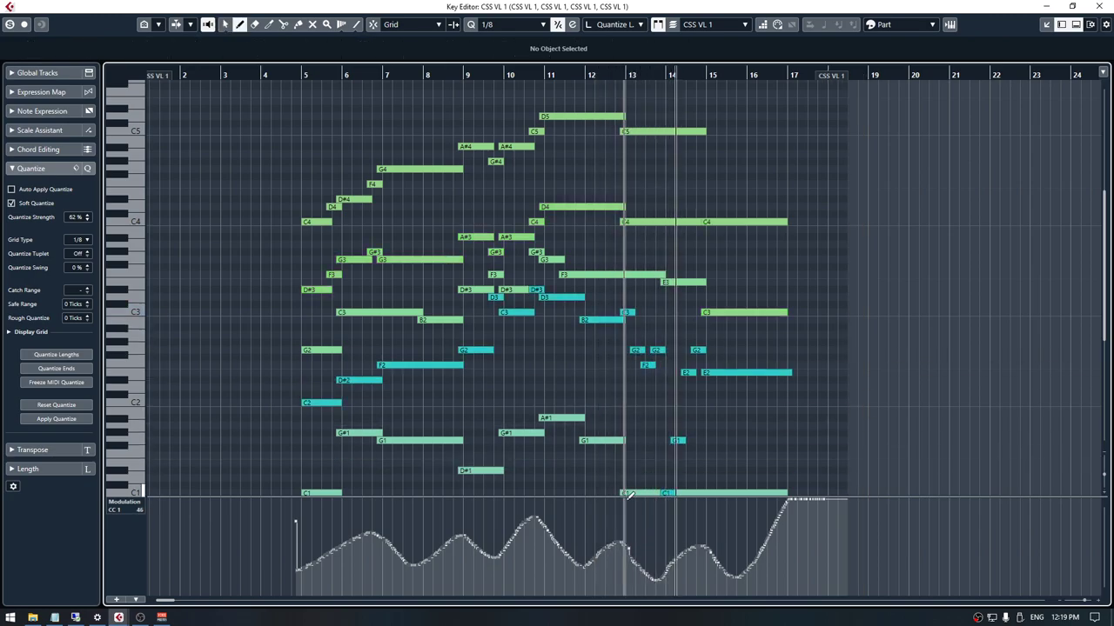
{"action": "mouse_move", "coordinate": [598, 563]}
{"action": "left_mouse_down"}
{"action": "mouse_move", "coordinate": [654, 524]}
{"action": "mouse_move", "coordinate": [738, 574]}
{"action": "left_mouse_up"}
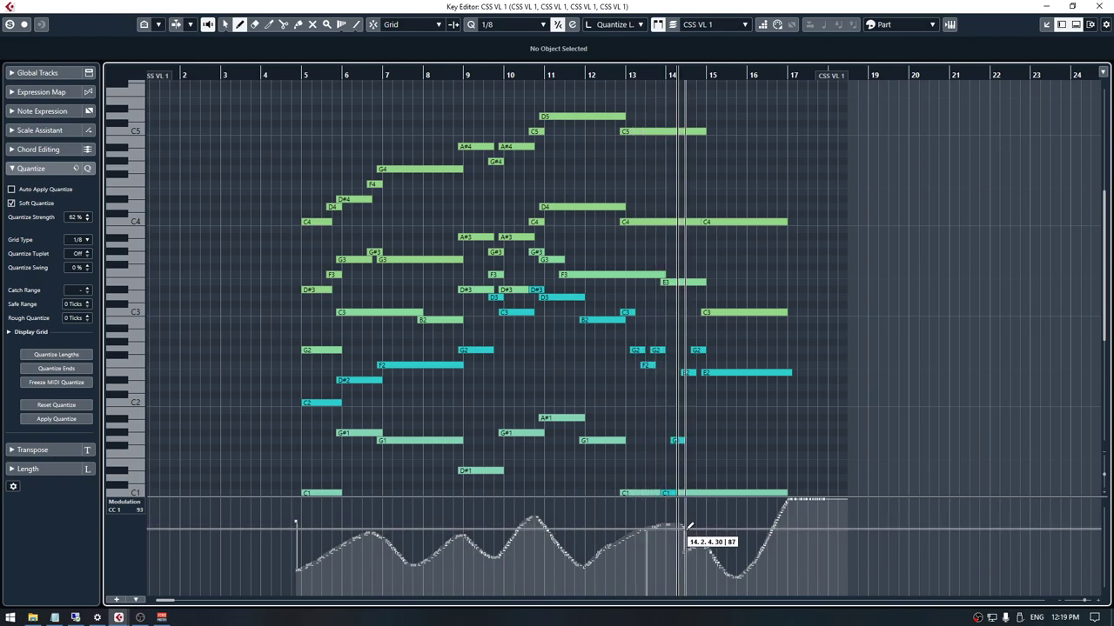
{"action": "left_click", "coordinate": [305, 79]}
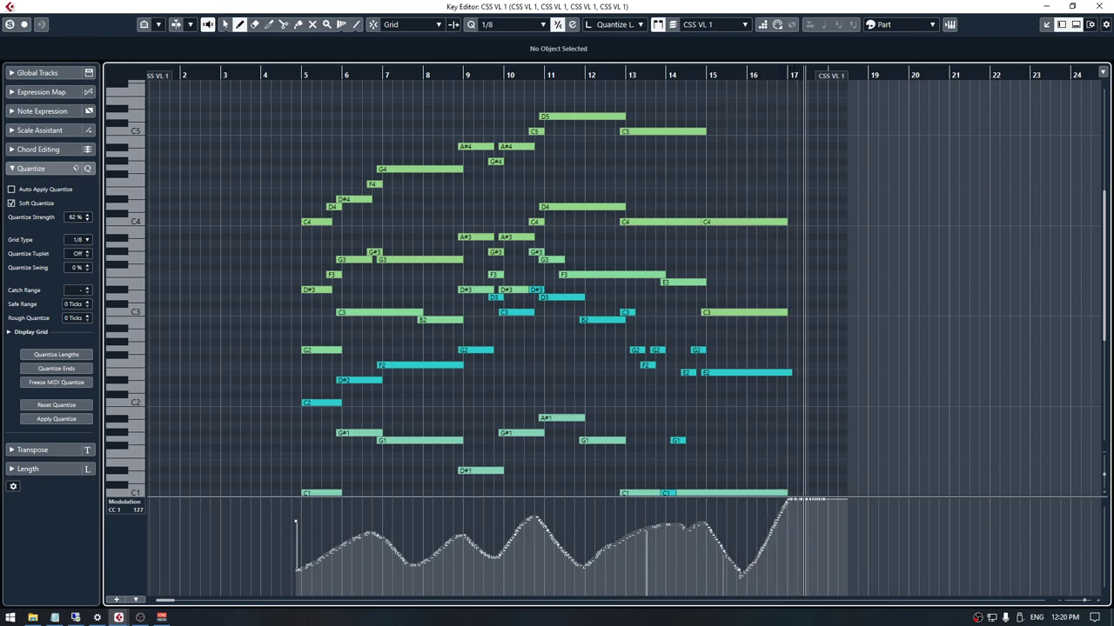
{"action": "key", "text": "1"}
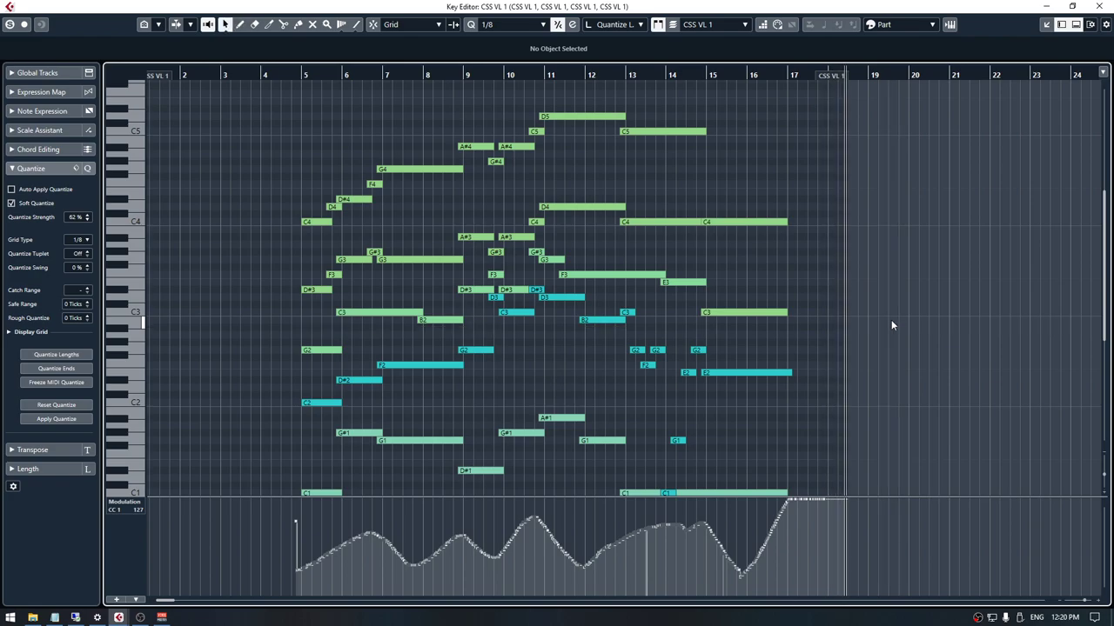